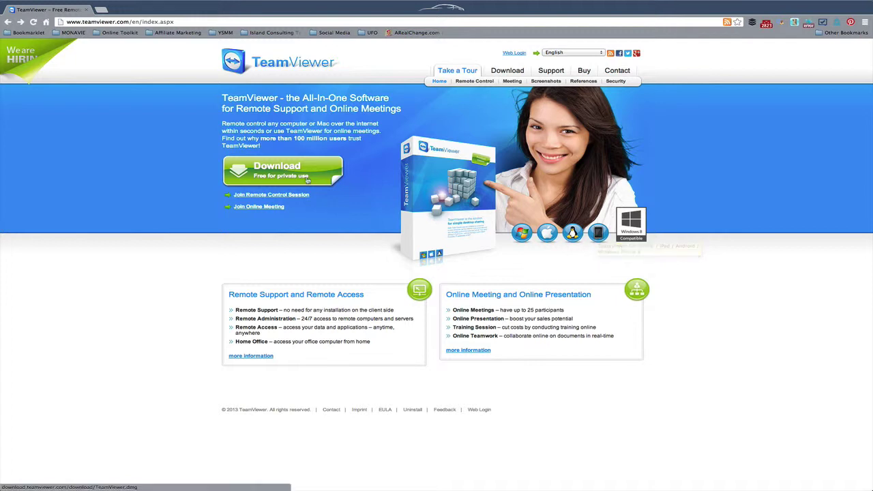
Step: Save the TeamViewer installer to the Downloads folder, replacing the existing TeamViewer.dmg
click(311, 168)
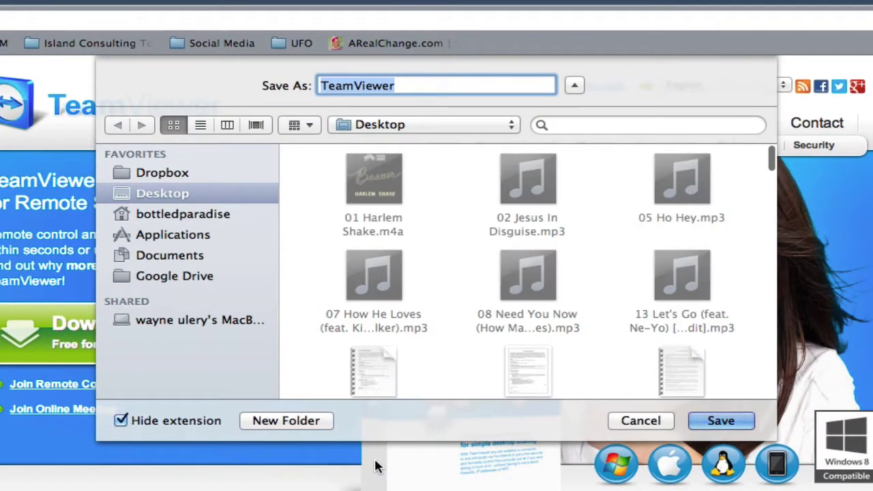
click(201, 214)
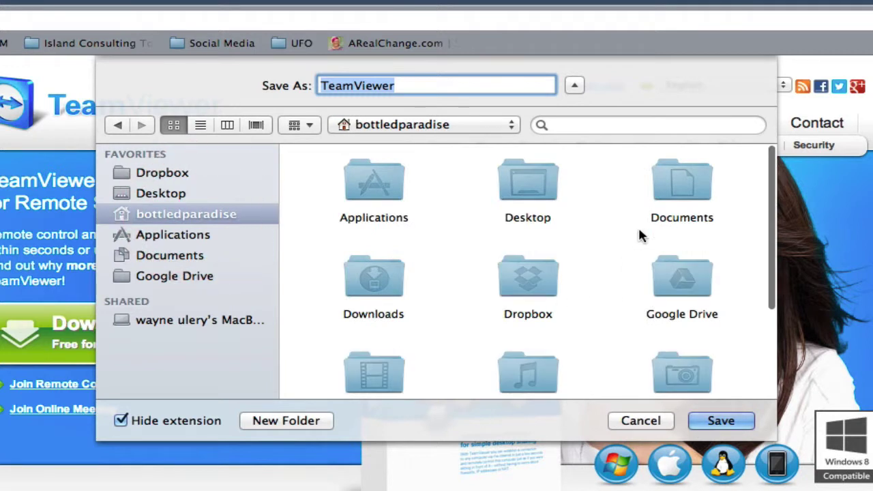
double_click(380, 277)
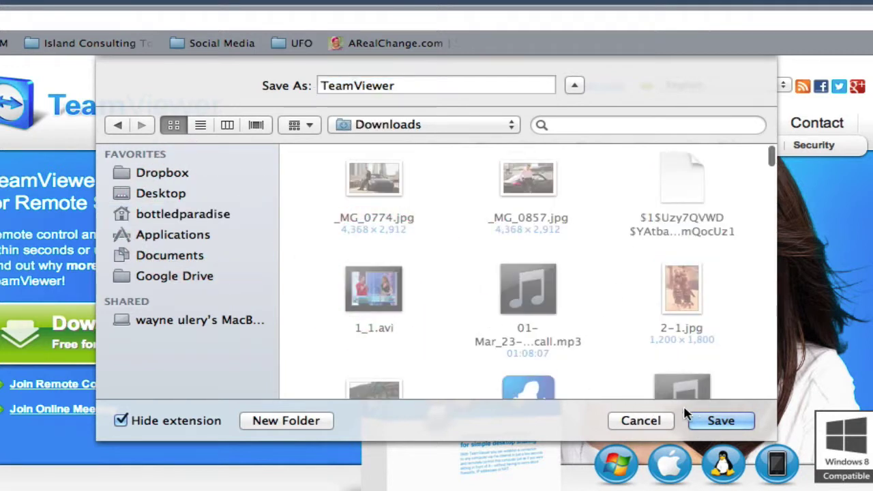
click(721, 421)
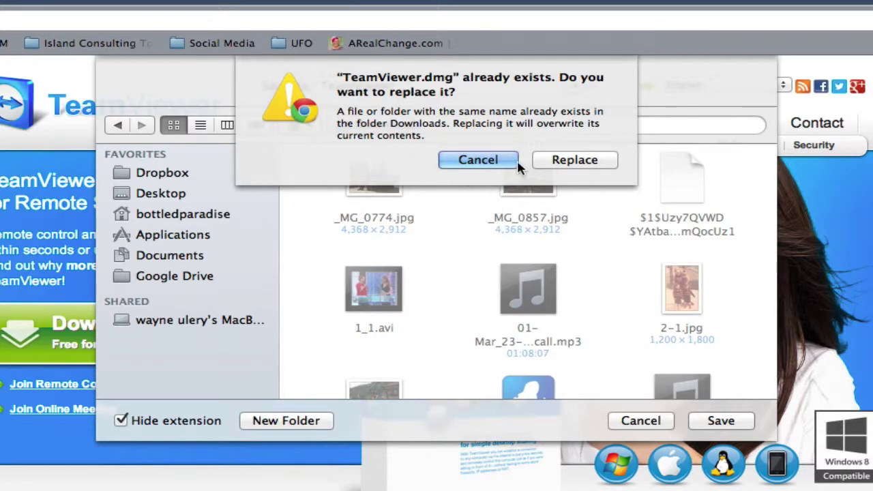
click(572, 161)
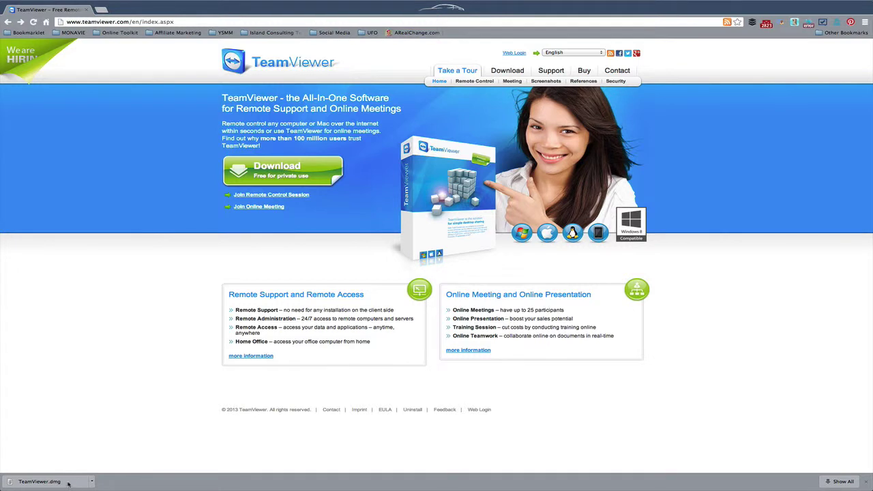
Step: Open TeamViewer.dmg from Chrome's download bar to show Install TeamViewer.pkg
click(68, 482)
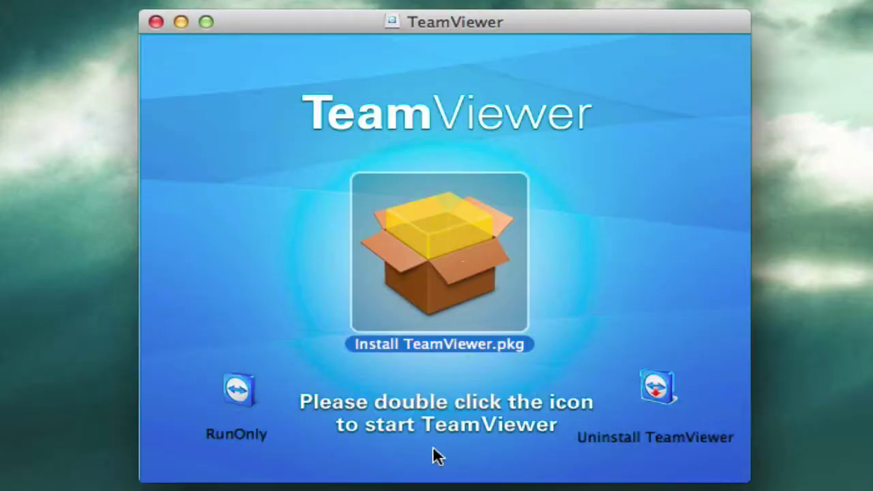
Step: Launch Install TeamViewer.pkg and agree to the TeamViewer licence agreement
double_click(429, 233)
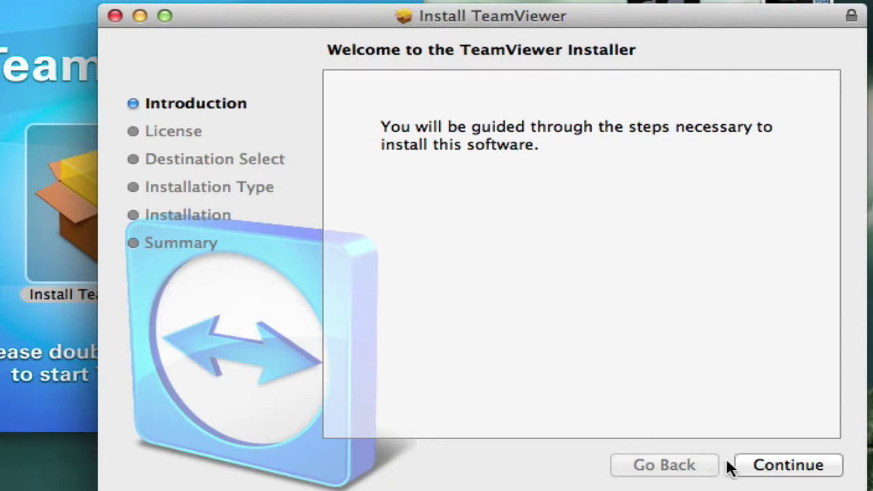
click(788, 468)
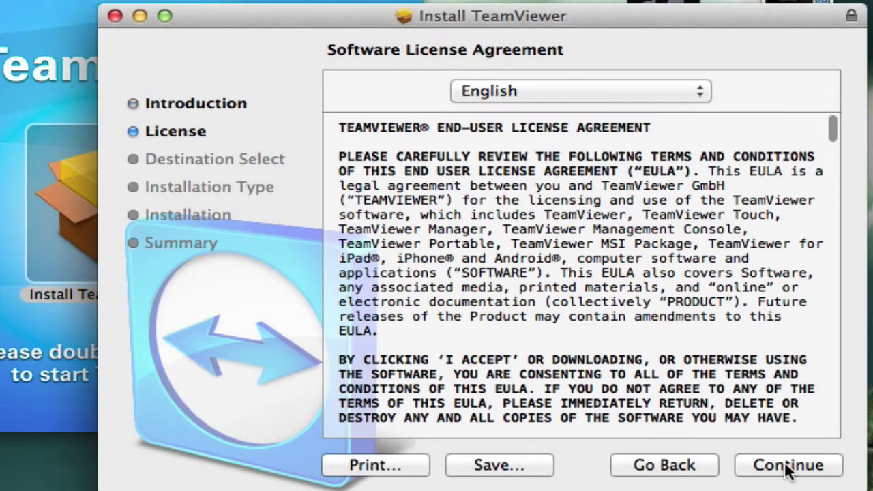
scroll(751, 402, down, 20)
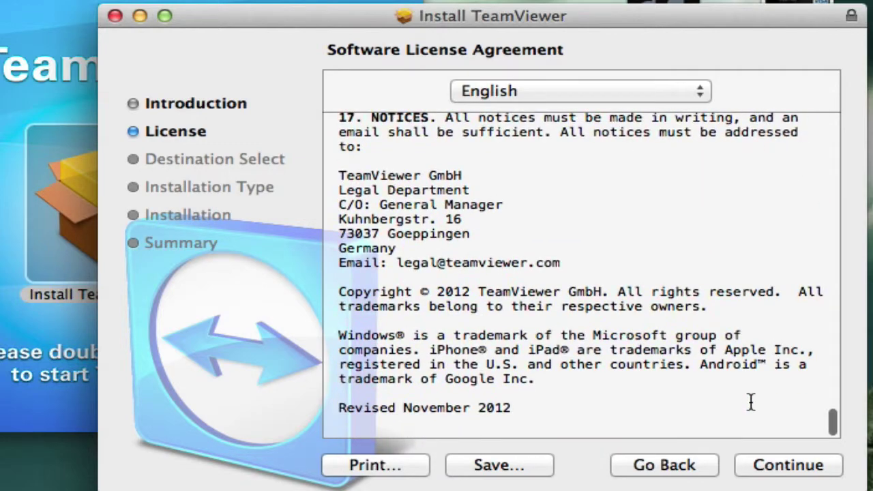
click(807, 470)
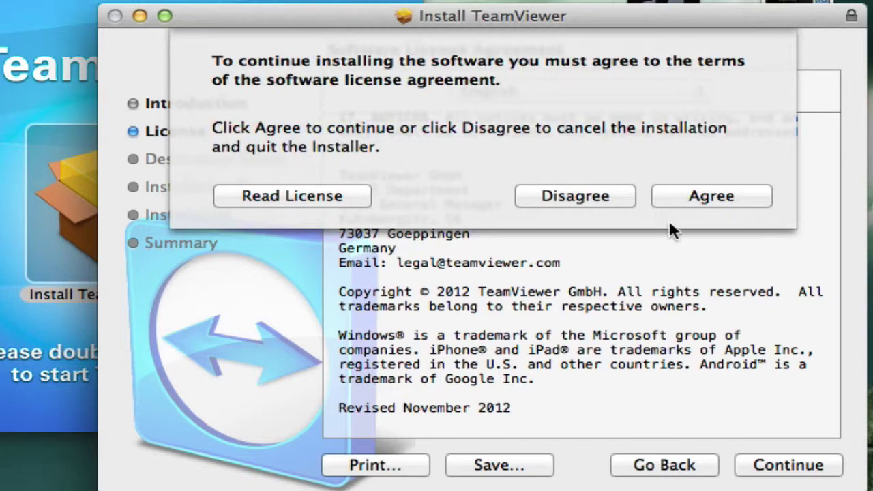
click(699, 198)
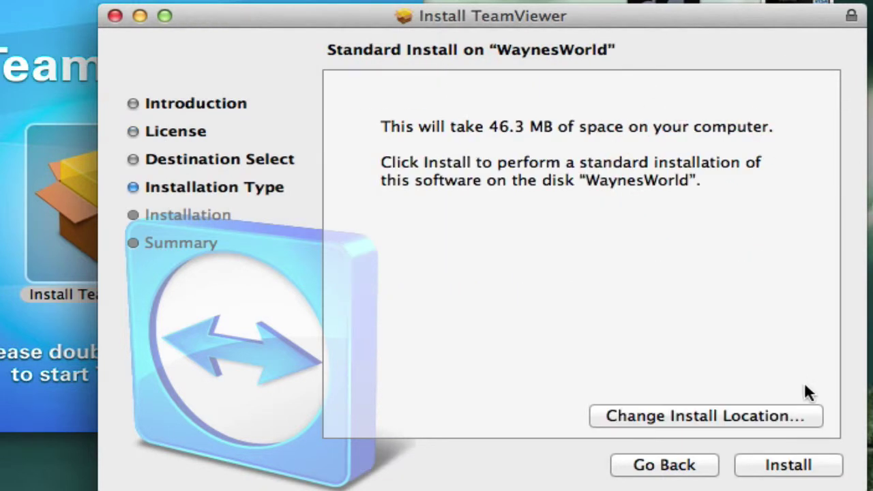
Step: Run the standard installation, authorising it with the admin password
click(803, 467)
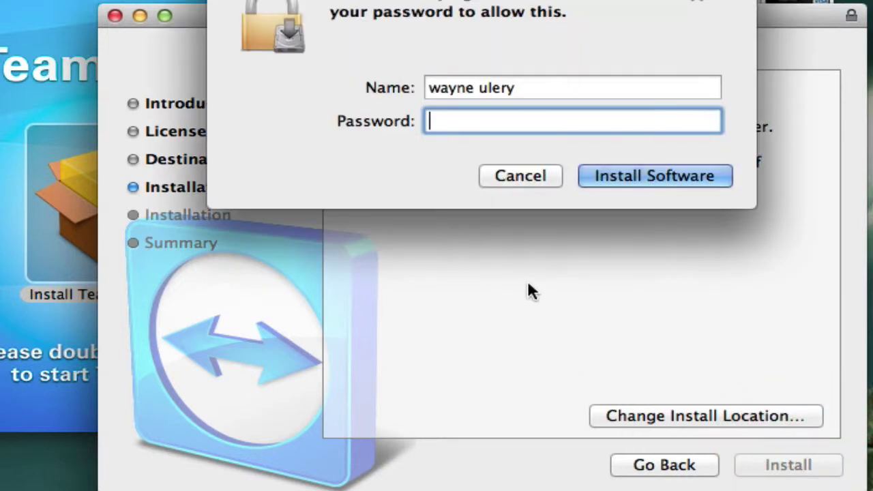
text(***)
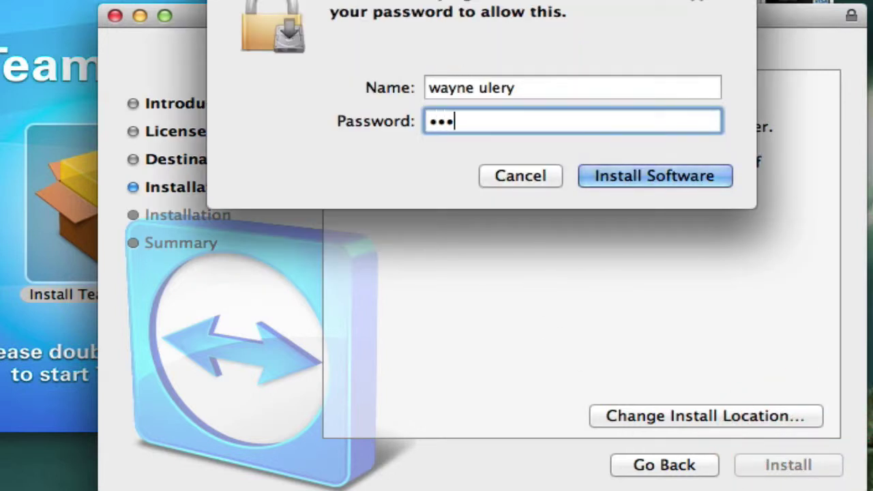
text(*********)
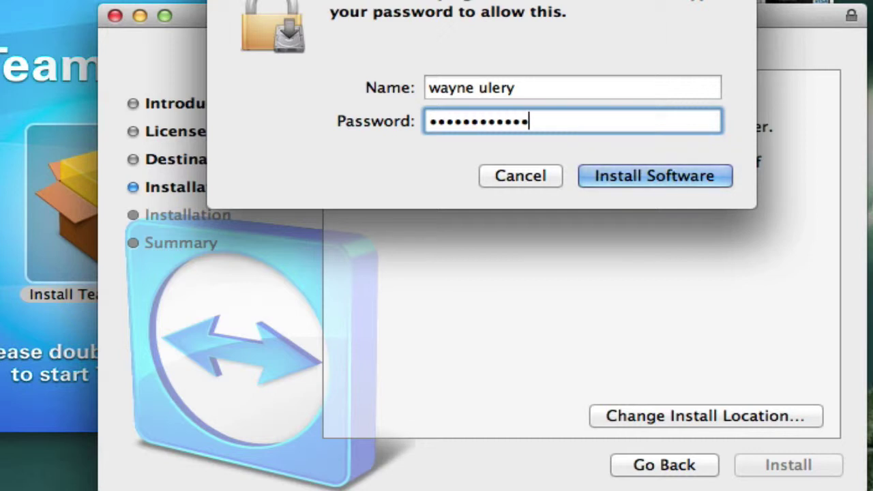
key(Return)
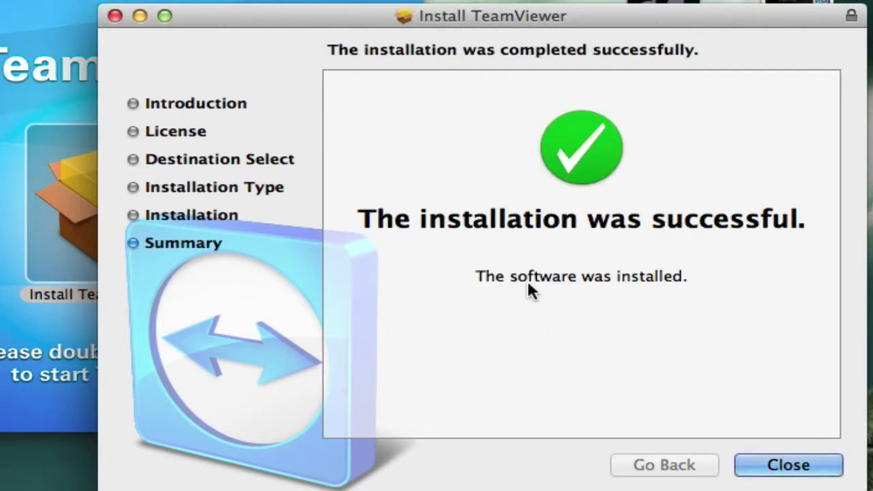
Step: Close the finished installer and eject the TeamViewer disk image to Trash
click(788, 466)
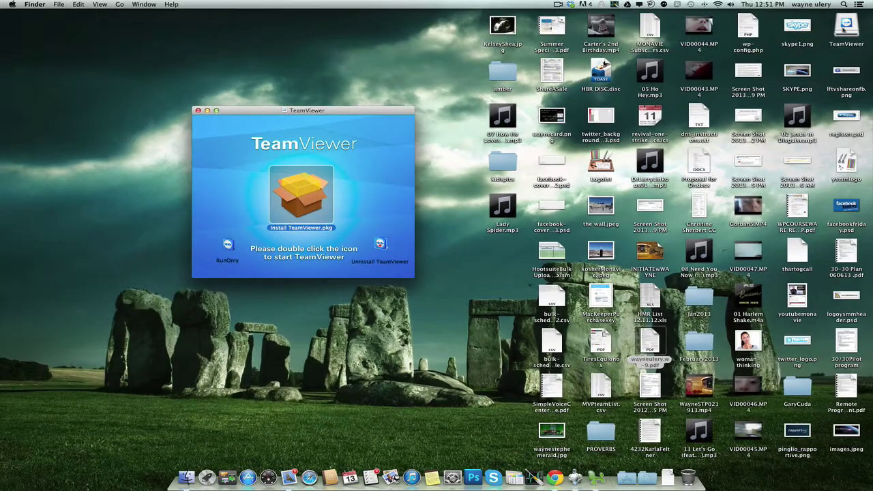
click(846, 26)
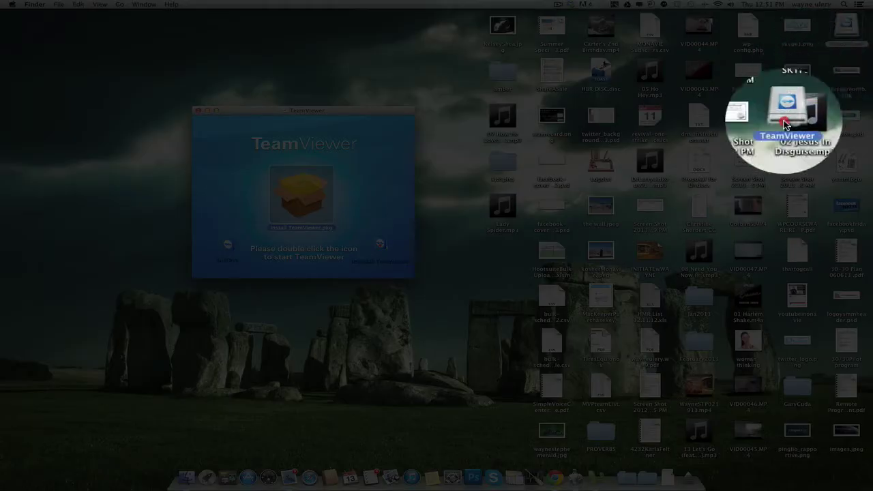
drag(774, 146, 685, 451)
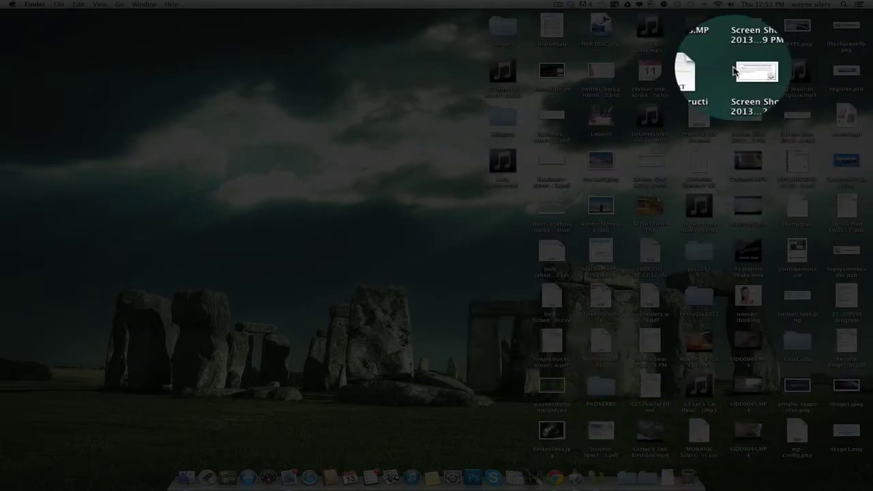
Step: Launch TeamViewer via Spotlight and authorise it with the account password
click(827, 6)
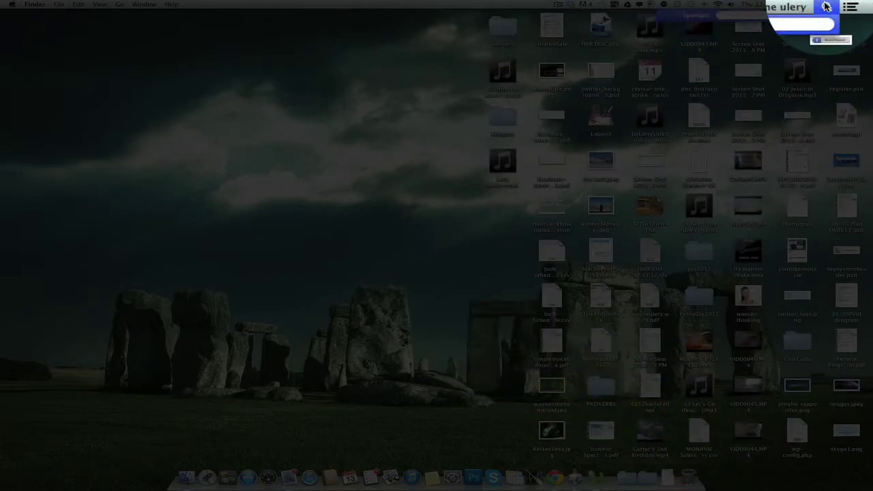
text(team)
key(Escape)
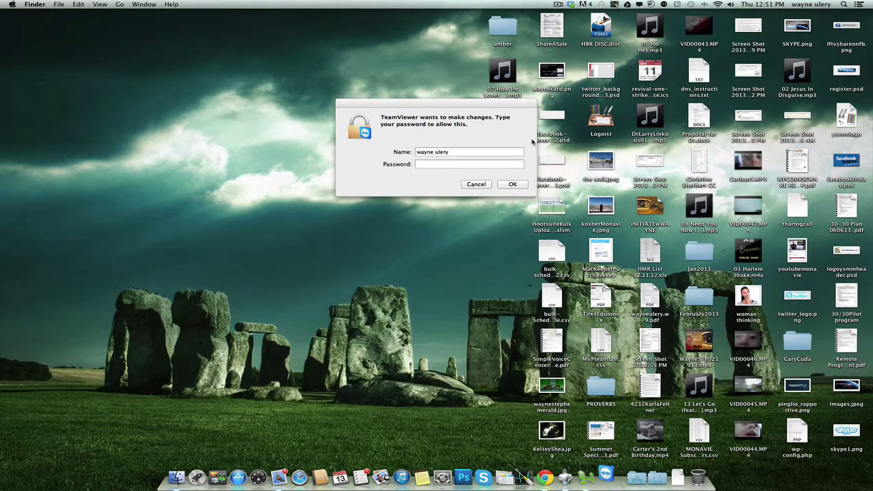
click(430, 164)
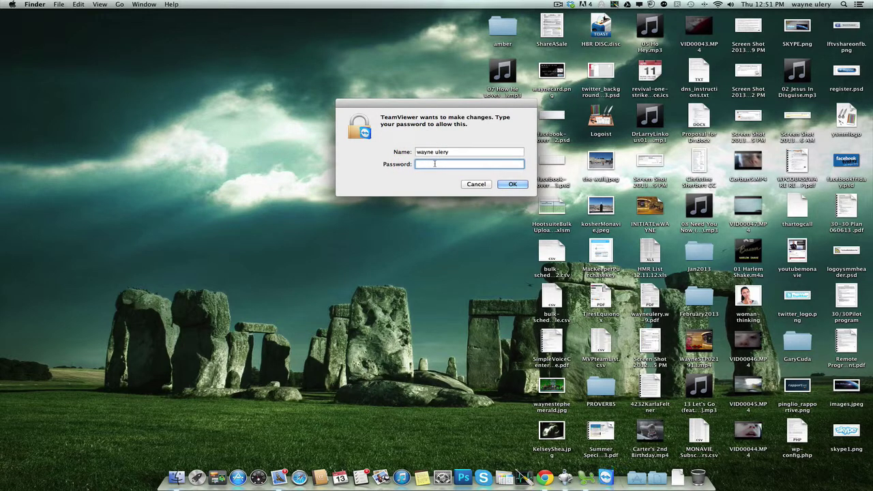
text(•••••••••)
key(Return)
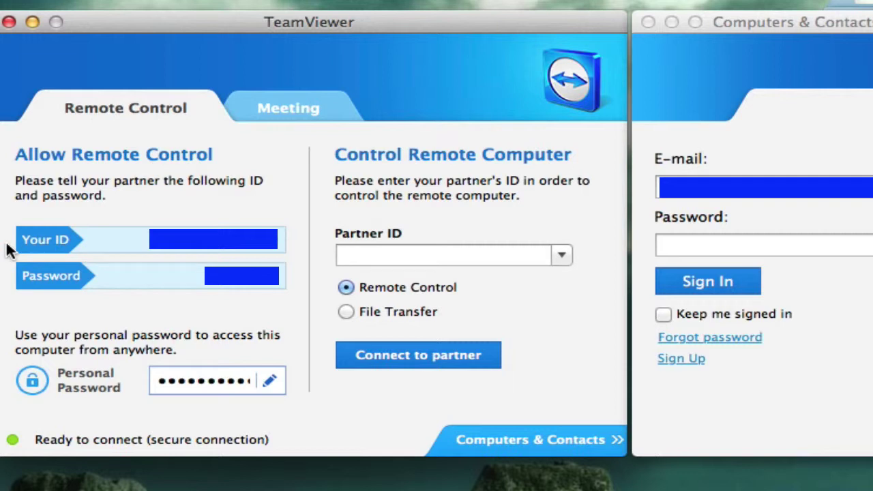
click(133, 237)
click(302, 236)
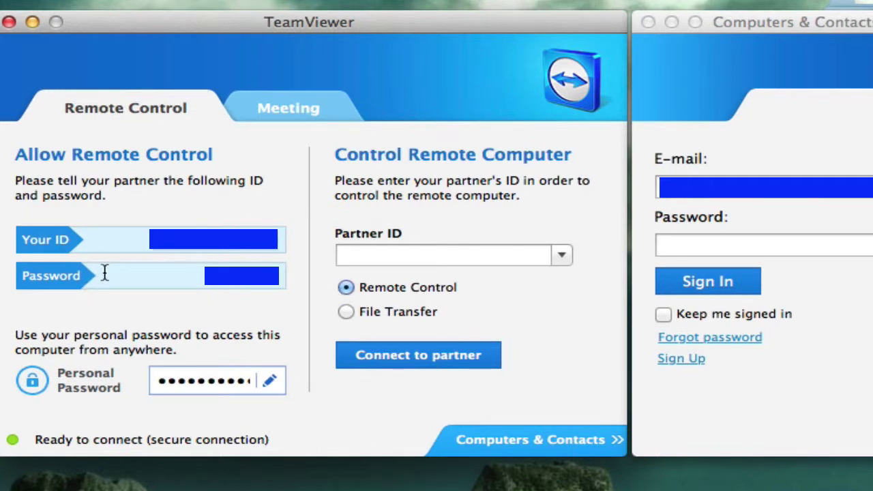
click(243, 280)
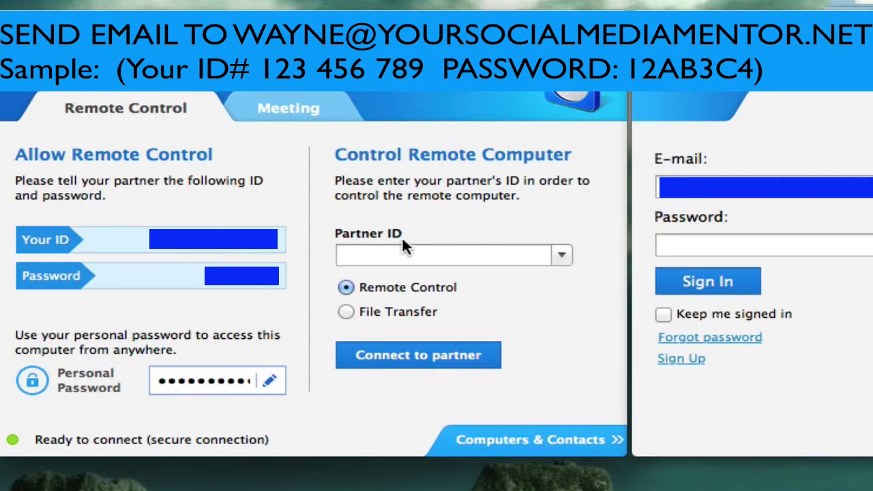
Step: Enter the partner computer's TeamViewer ID in the Partner ID field
click(372, 255)
click(439, 250)
text(891234567)
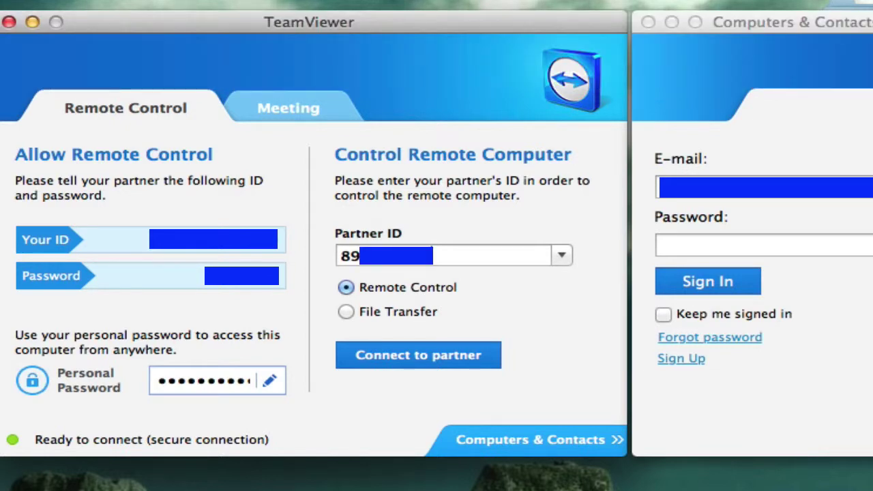
Step: Connect to the partner and enter its password in the Authentication dialog
click(393, 359)
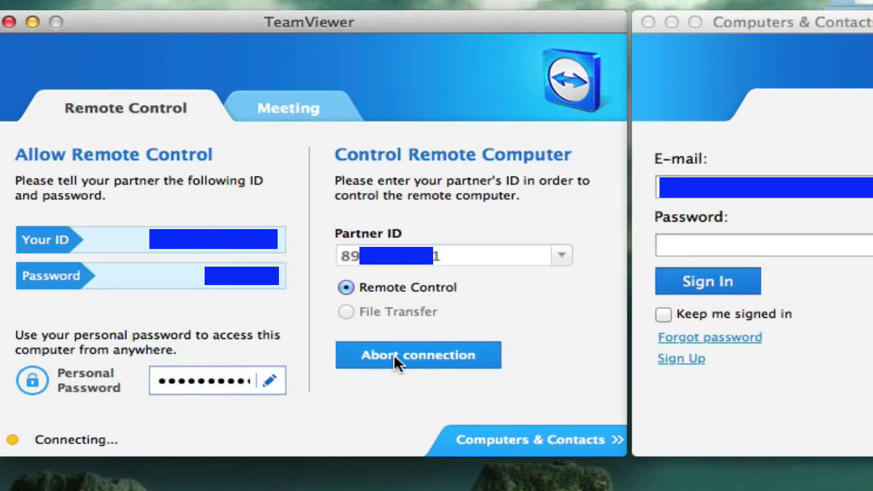
click(794, 109)
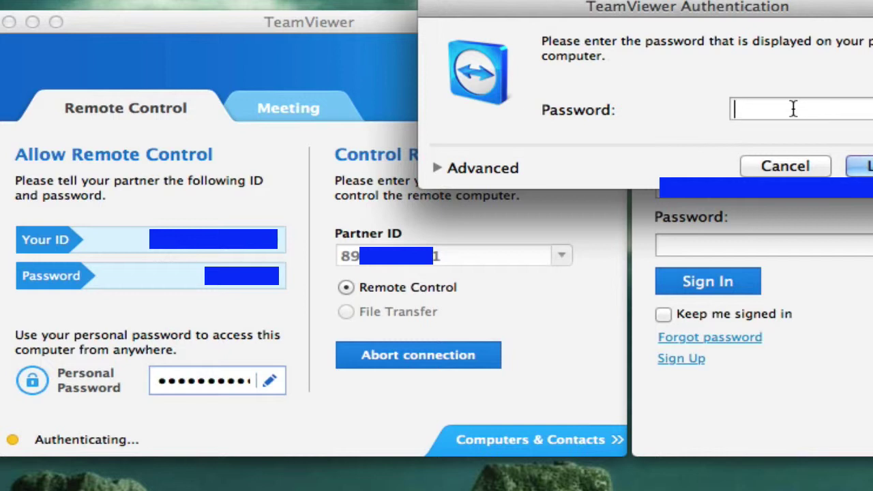
text(******)
key(Return)
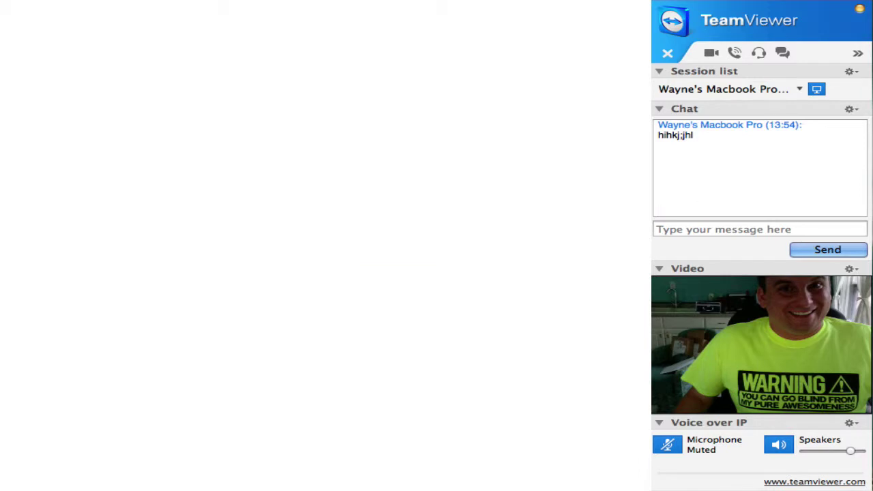